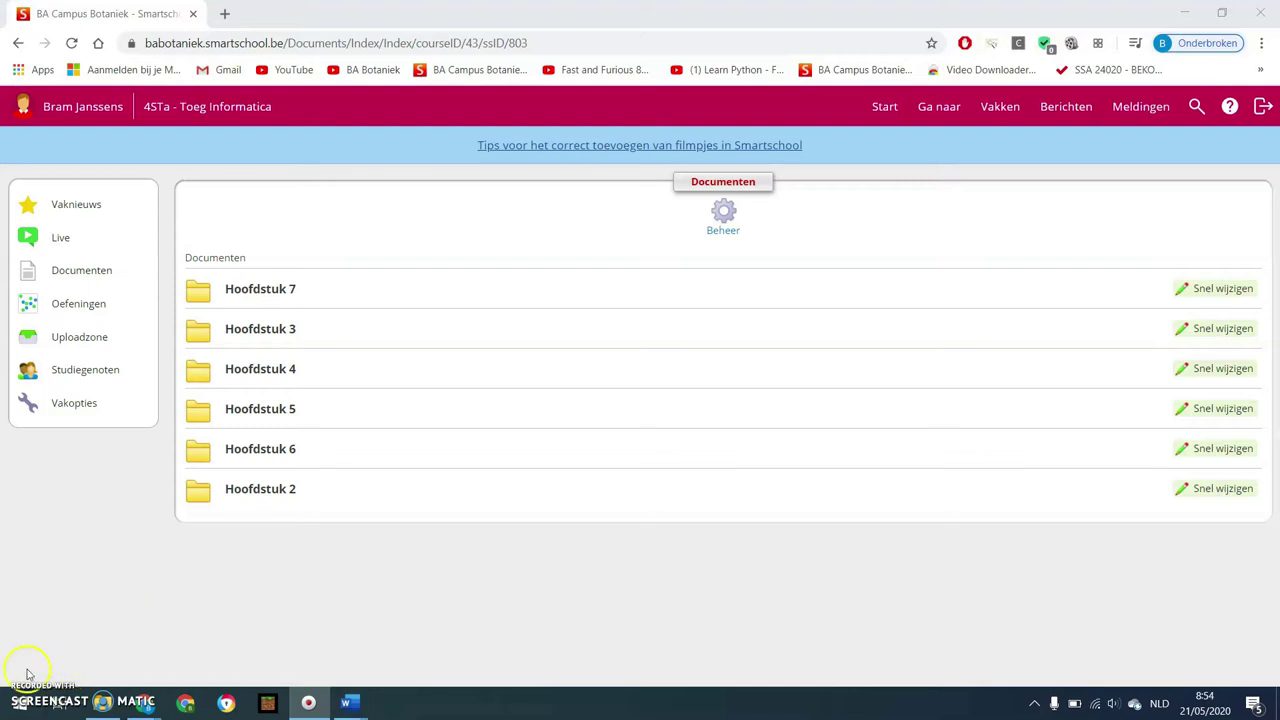
- Download H7 GO Mundo.accdb from the Hoofdstuk 7 documents folder, open it in Access and enable its content
click(272, 294)
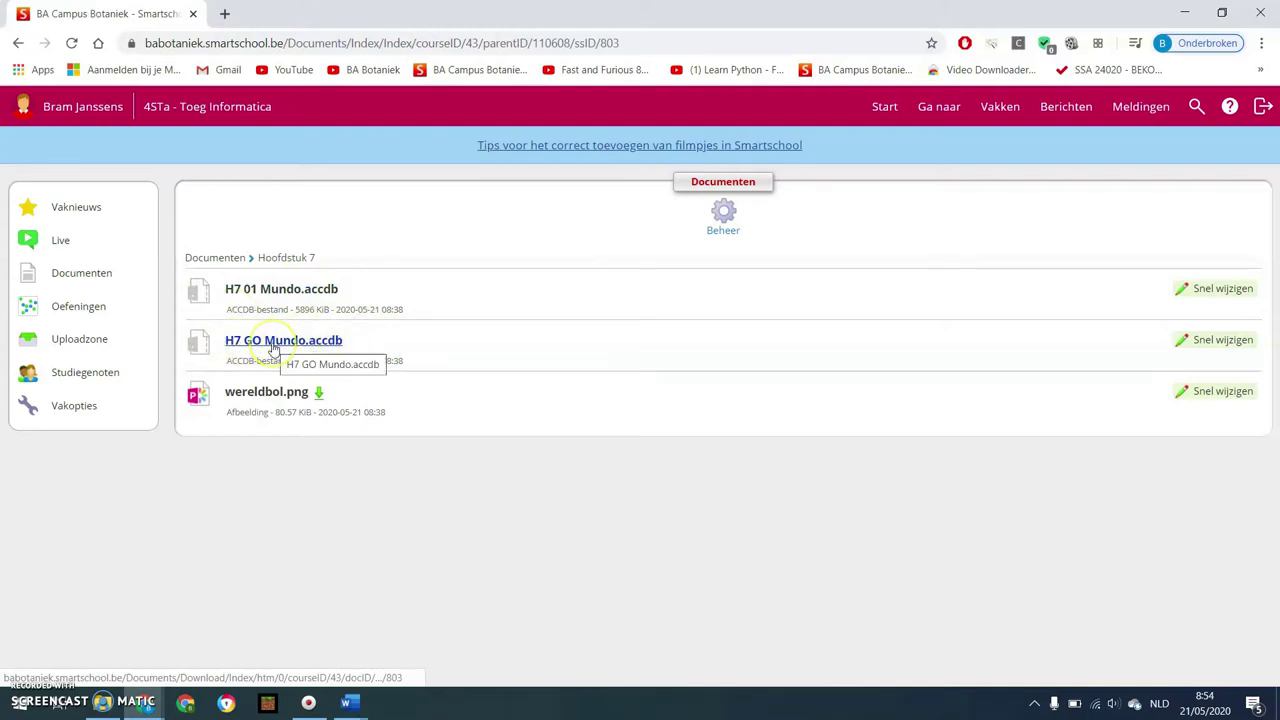
click(272, 343)
click(92, 667)
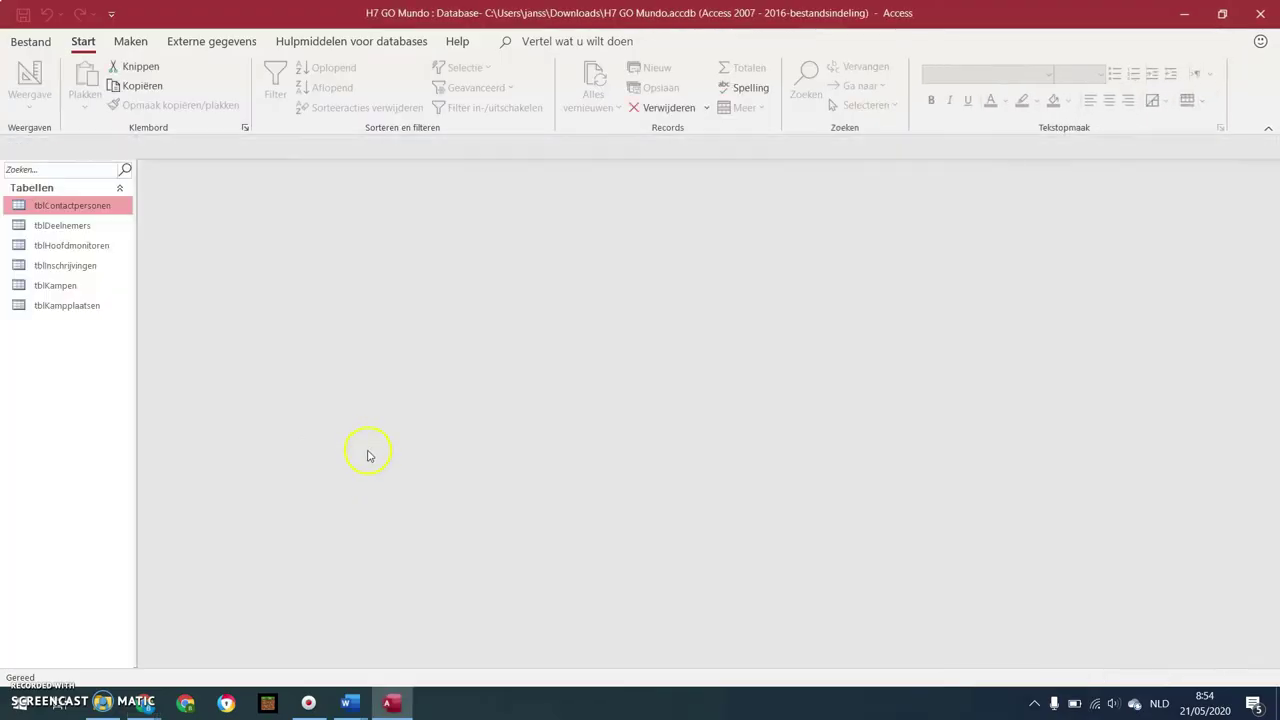
click(568, 148)
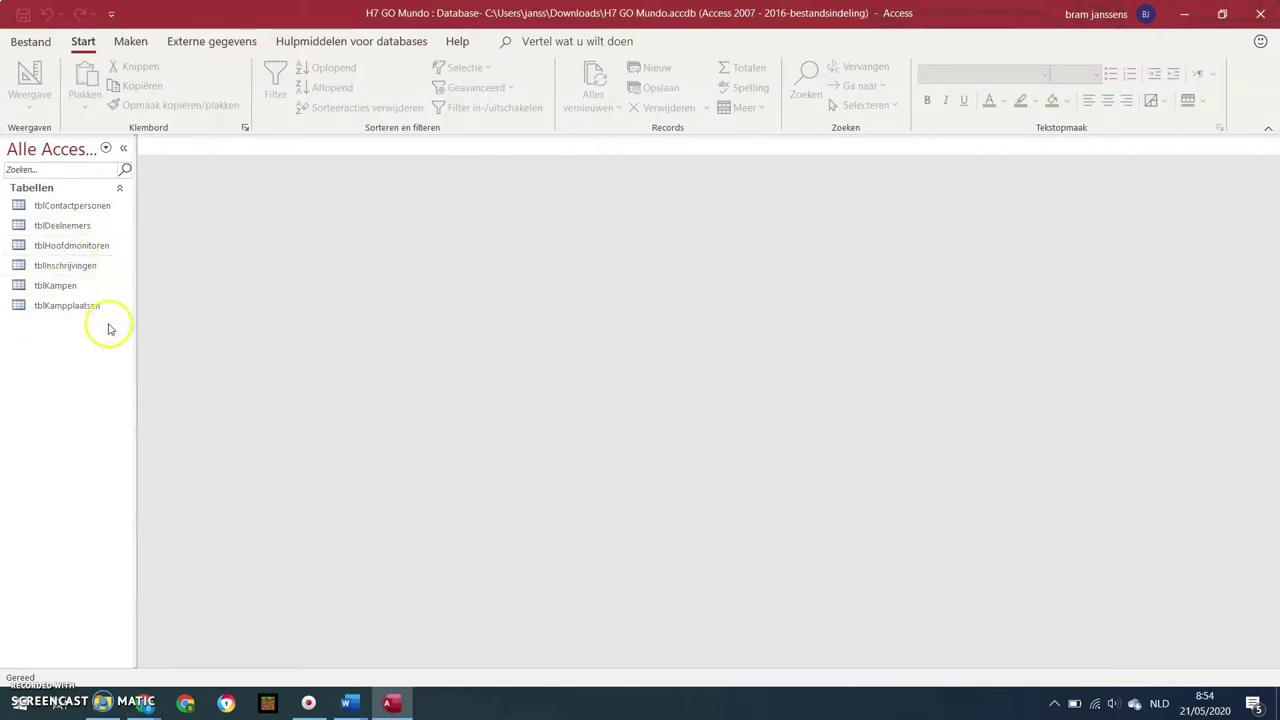
- Open the tblHoofdmonitoren table and start the address label wizard for it
click(88, 249)
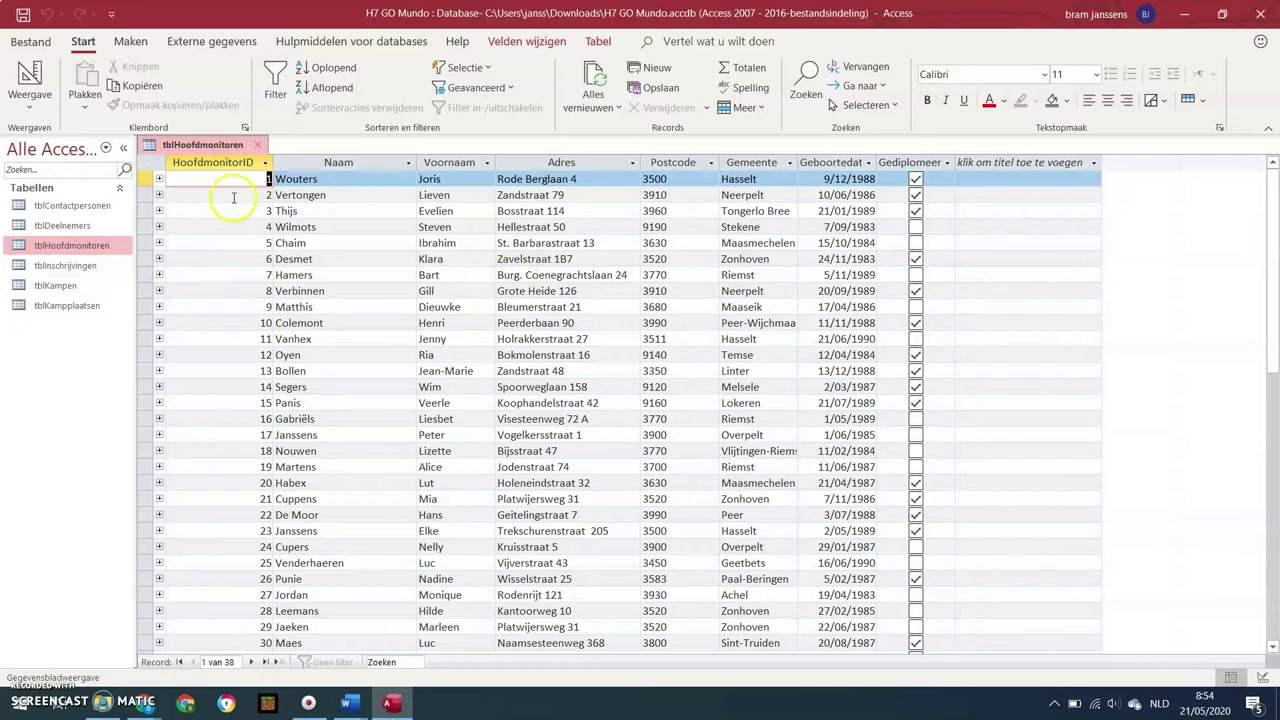
click(135, 42)
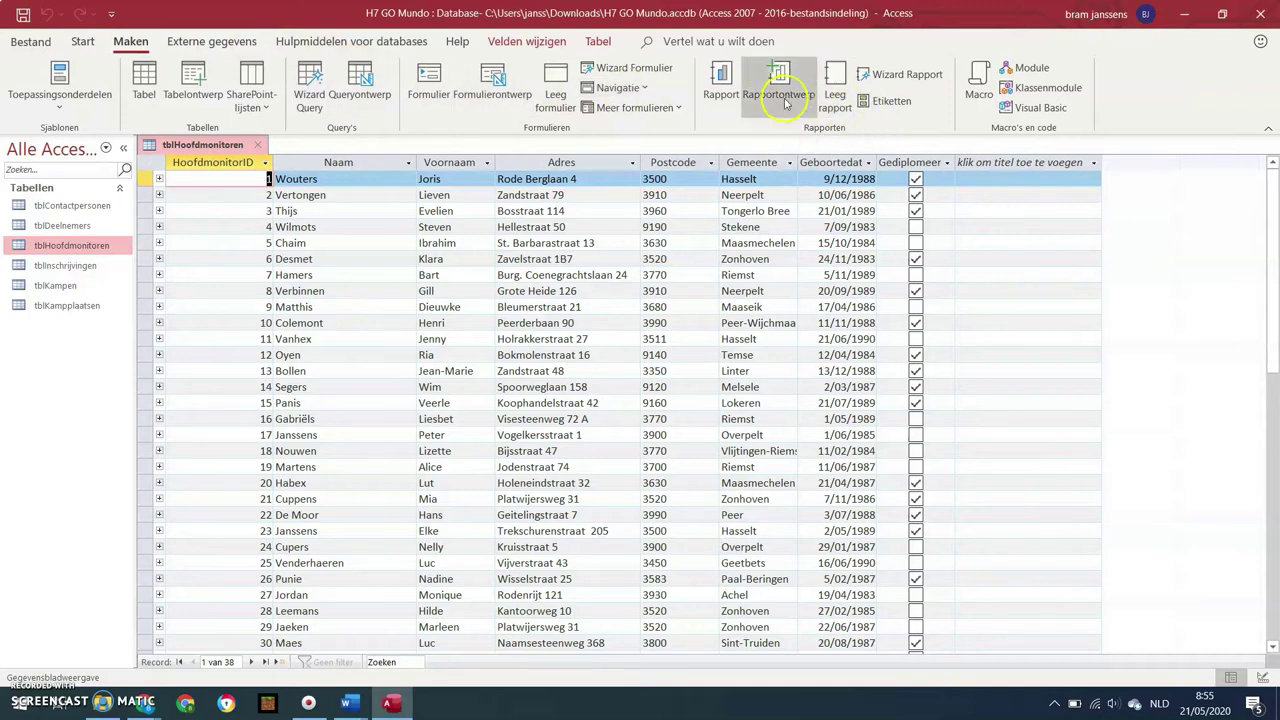
click(882, 104)
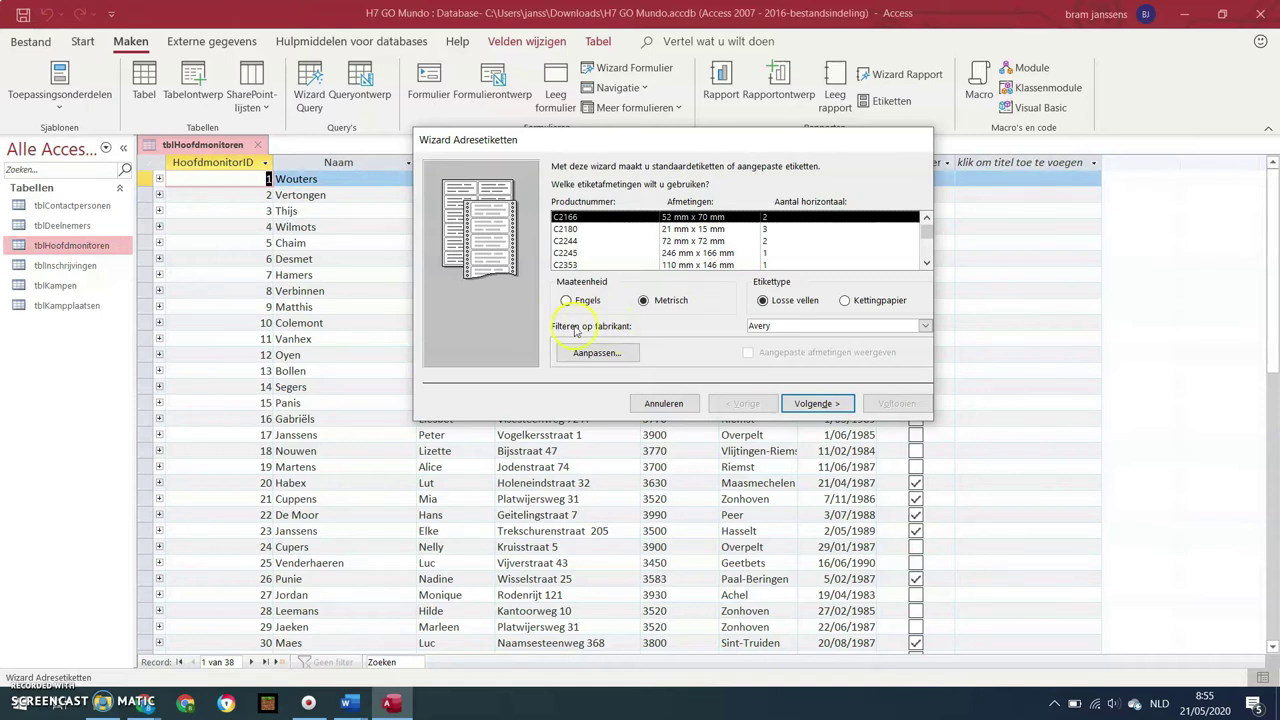
- Use Avery label C2166 (52 mm x 70 mm) on loose sheets as the label size
click(927, 327)
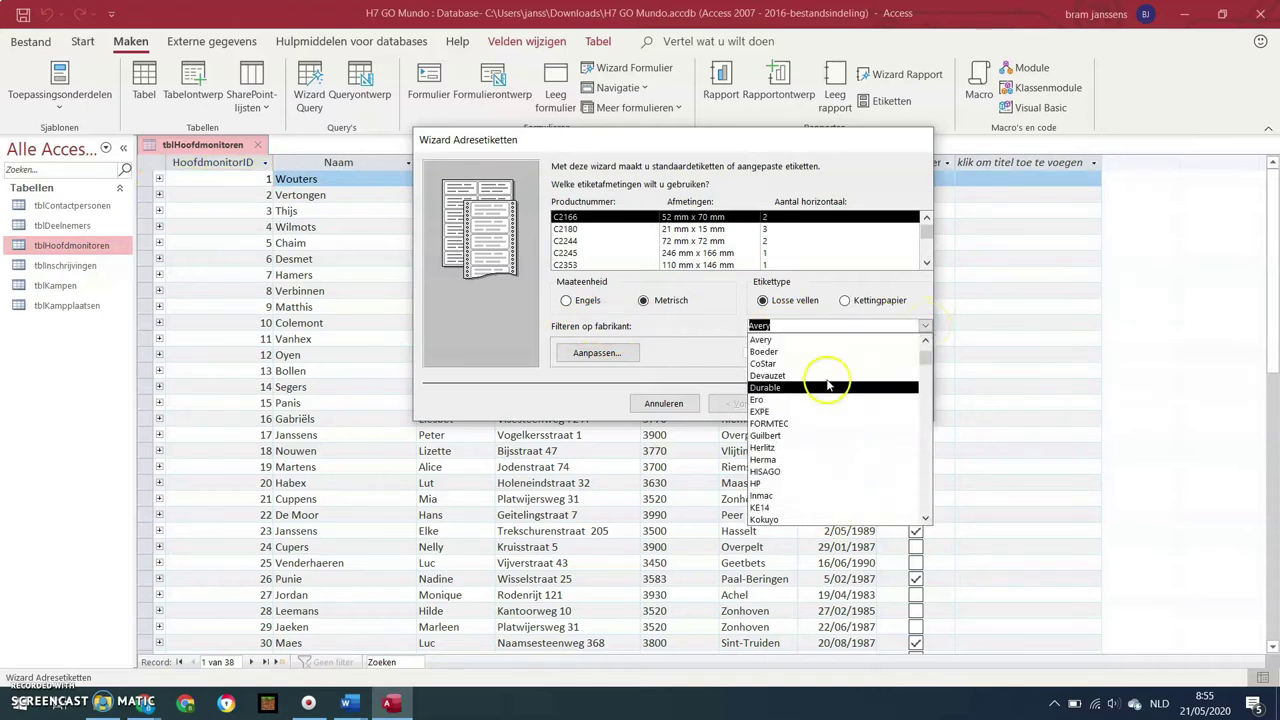
click(816, 343)
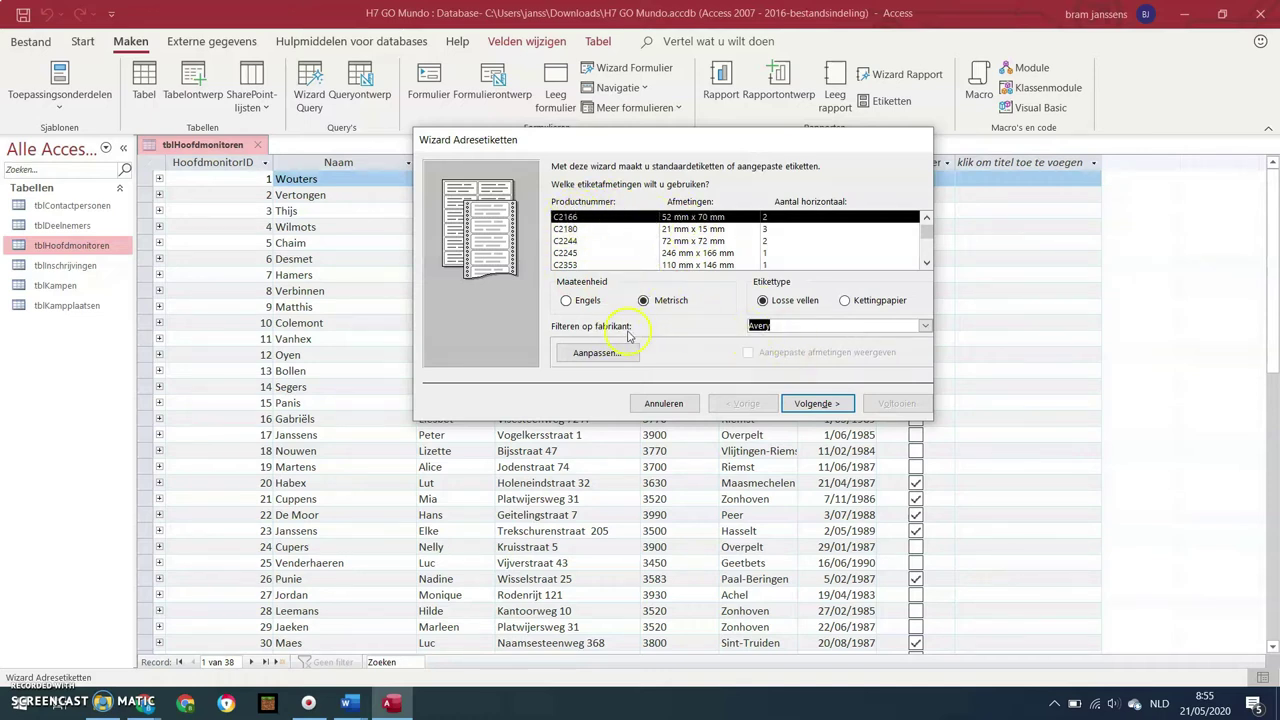
click(820, 404)
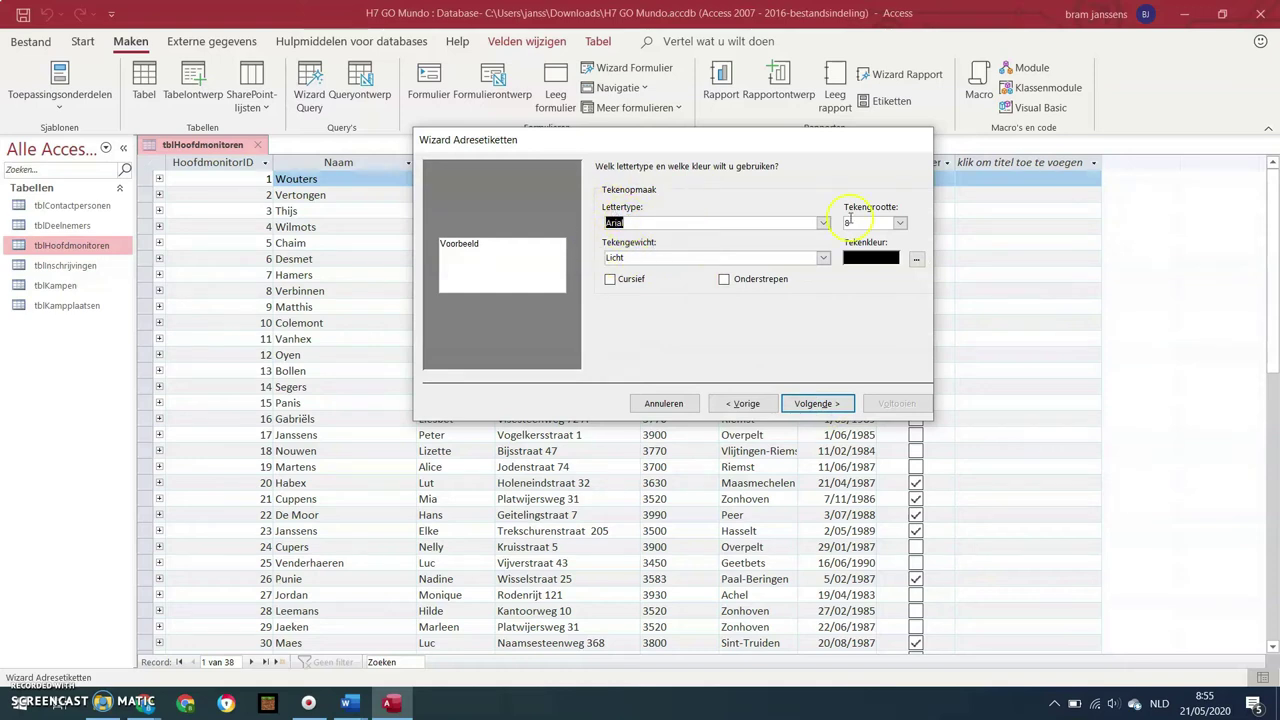
- Set the label text's font size to 10
click(900, 222)
click(878, 262)
click(900, 222)
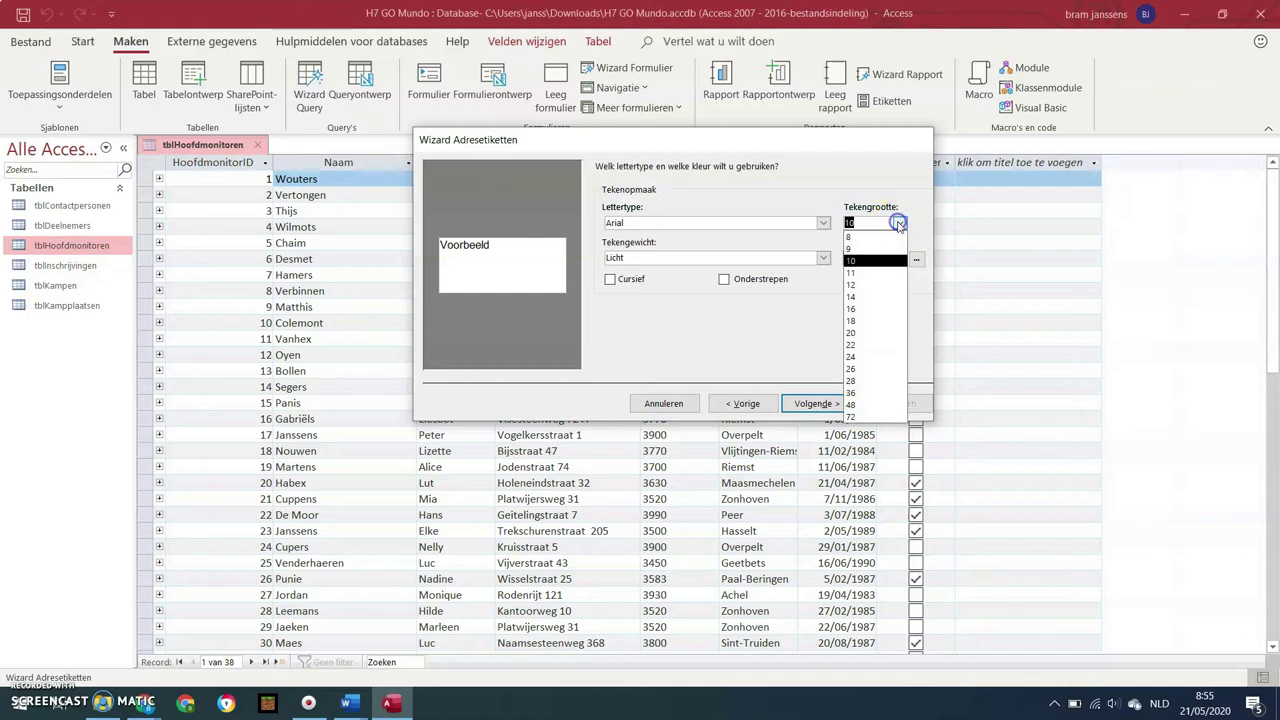
click(899, 224)
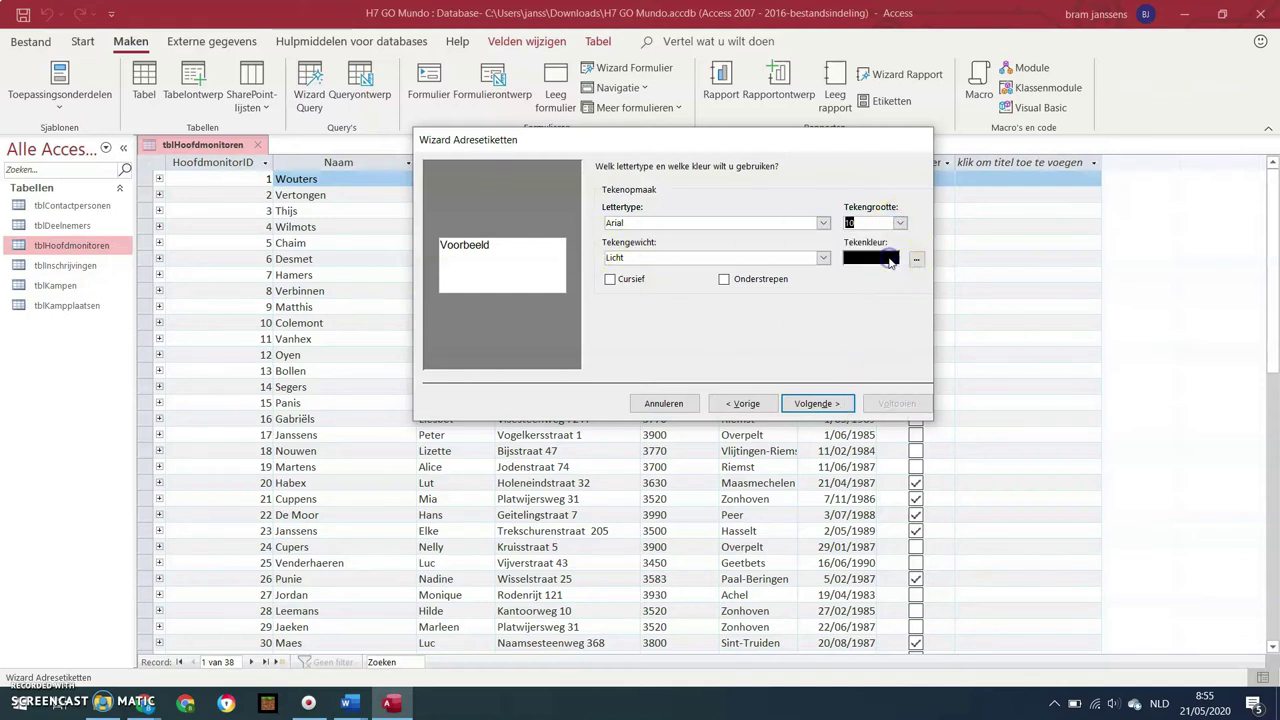
- Give the label text a dark blue colour and make it italic, completing the font settings
click(916, 259)
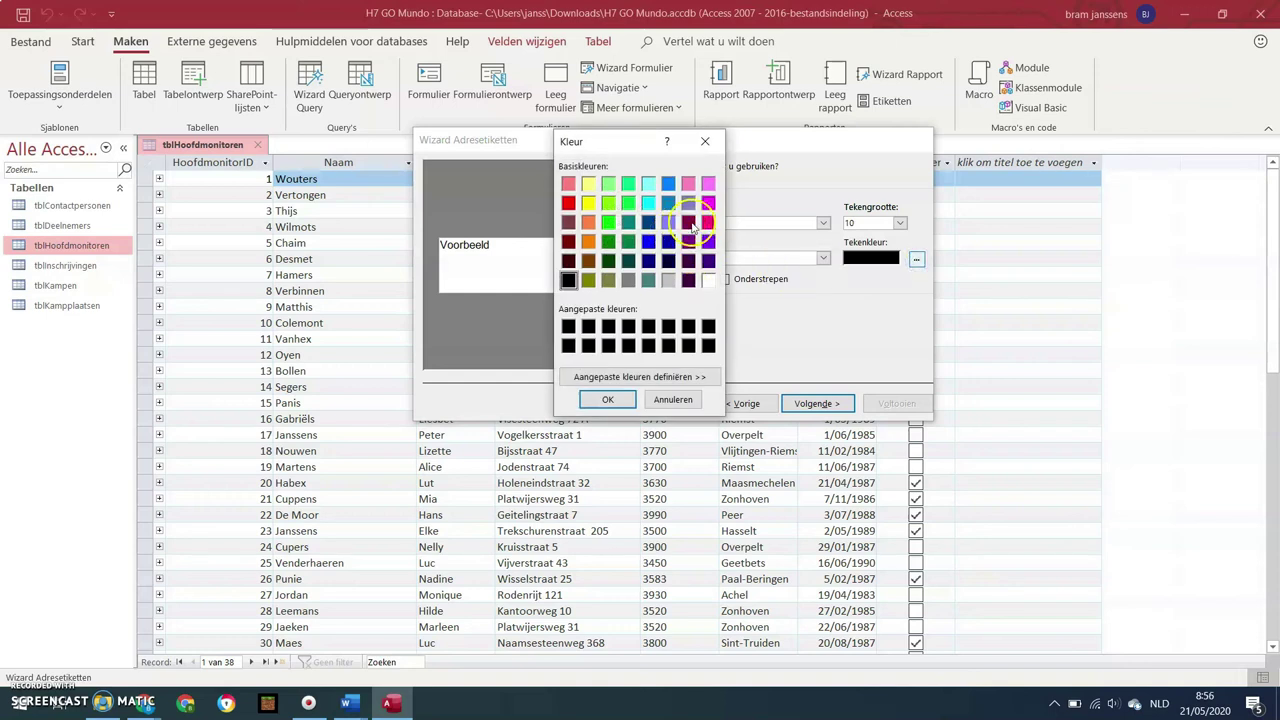
click(668, 241)
click(607, 399)
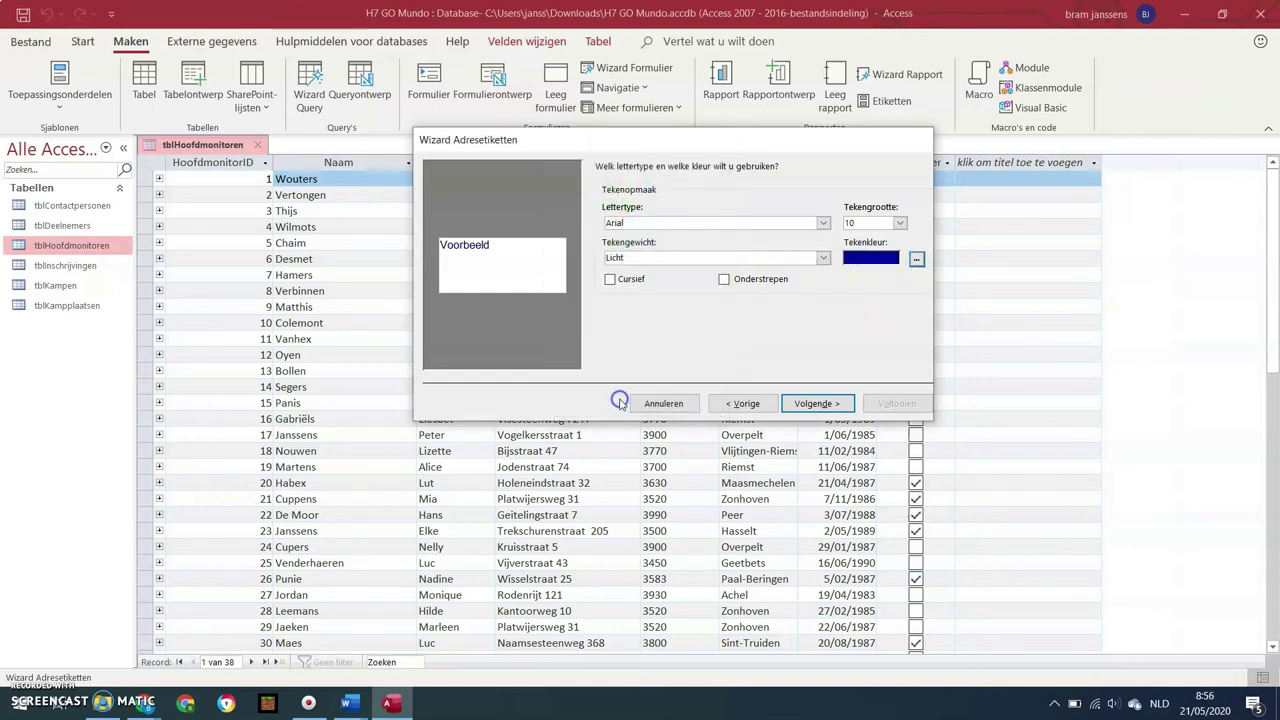
click(622, 281)
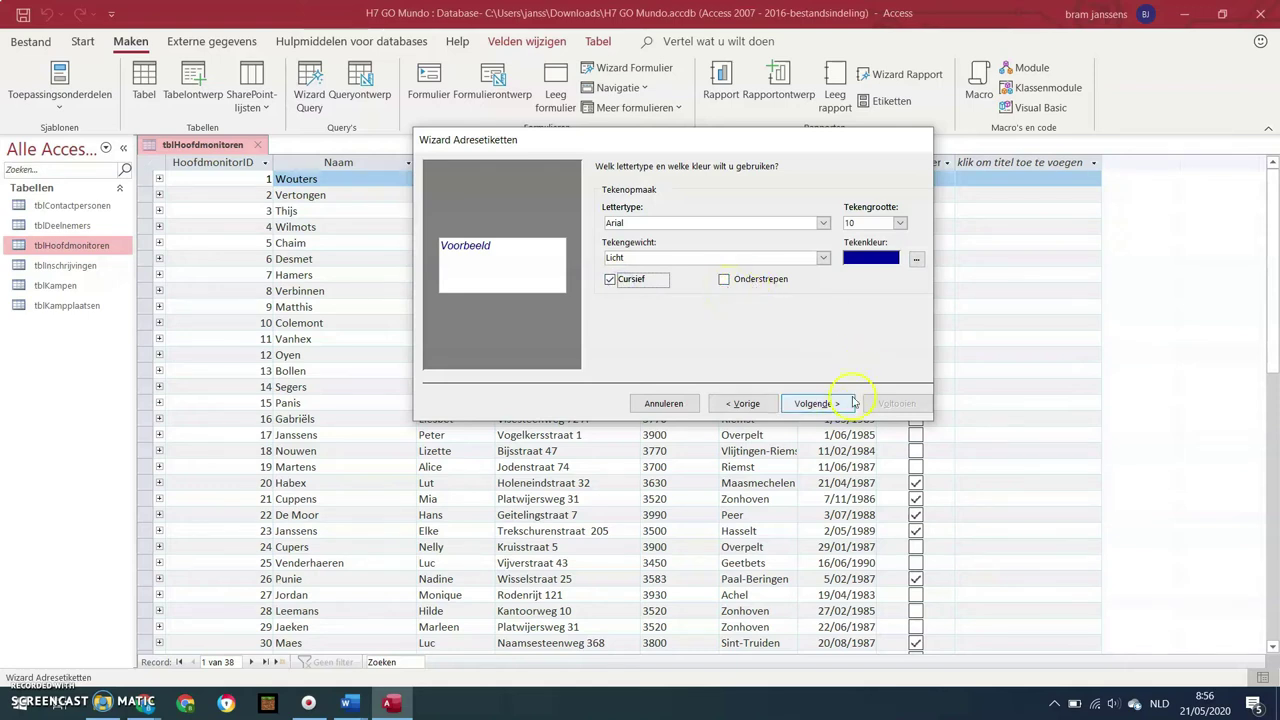
click(816, 404)
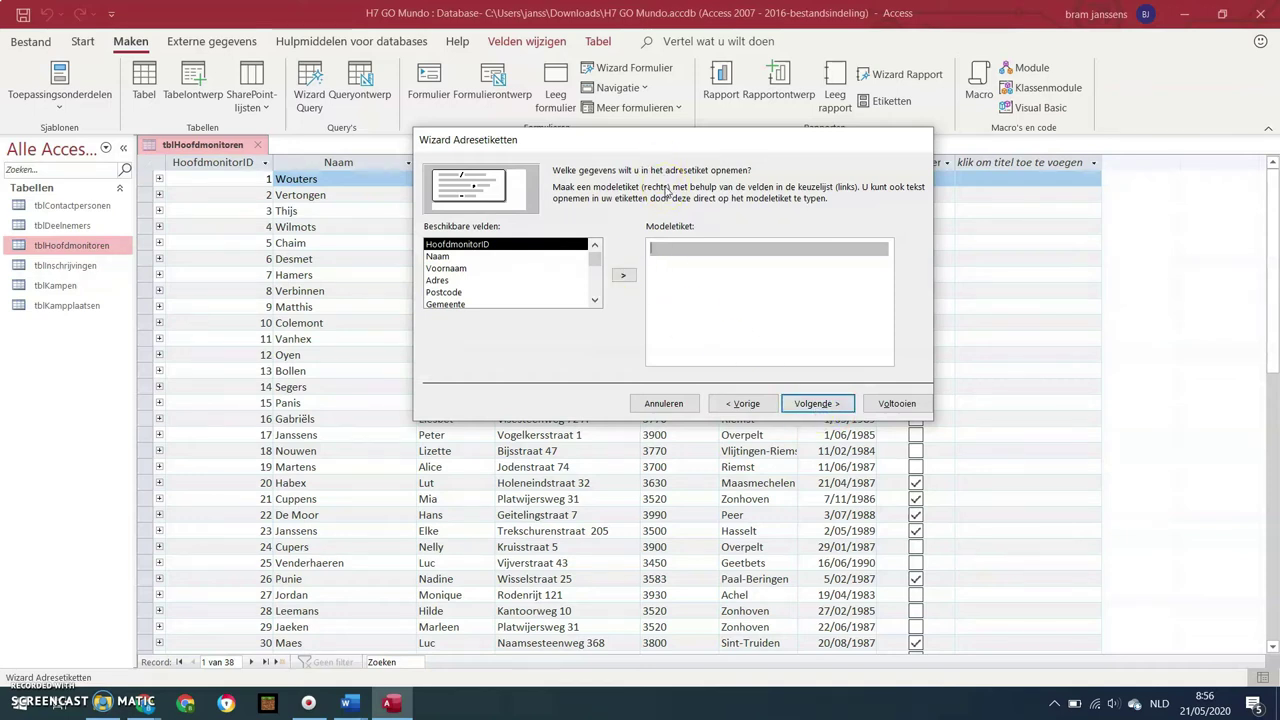
- Place the Naam and Voornaam fields on the first line of the model label, separated by a space
click(483, 257)
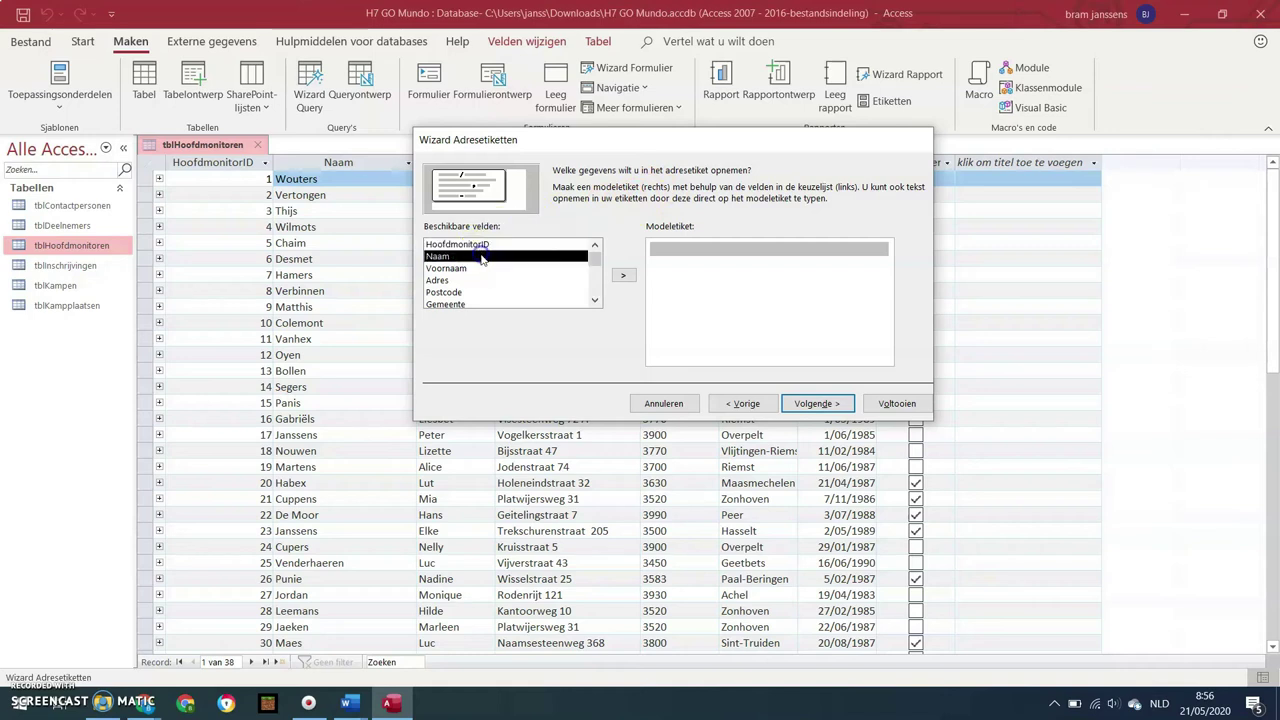
click(622, 275)
click(510, 269)
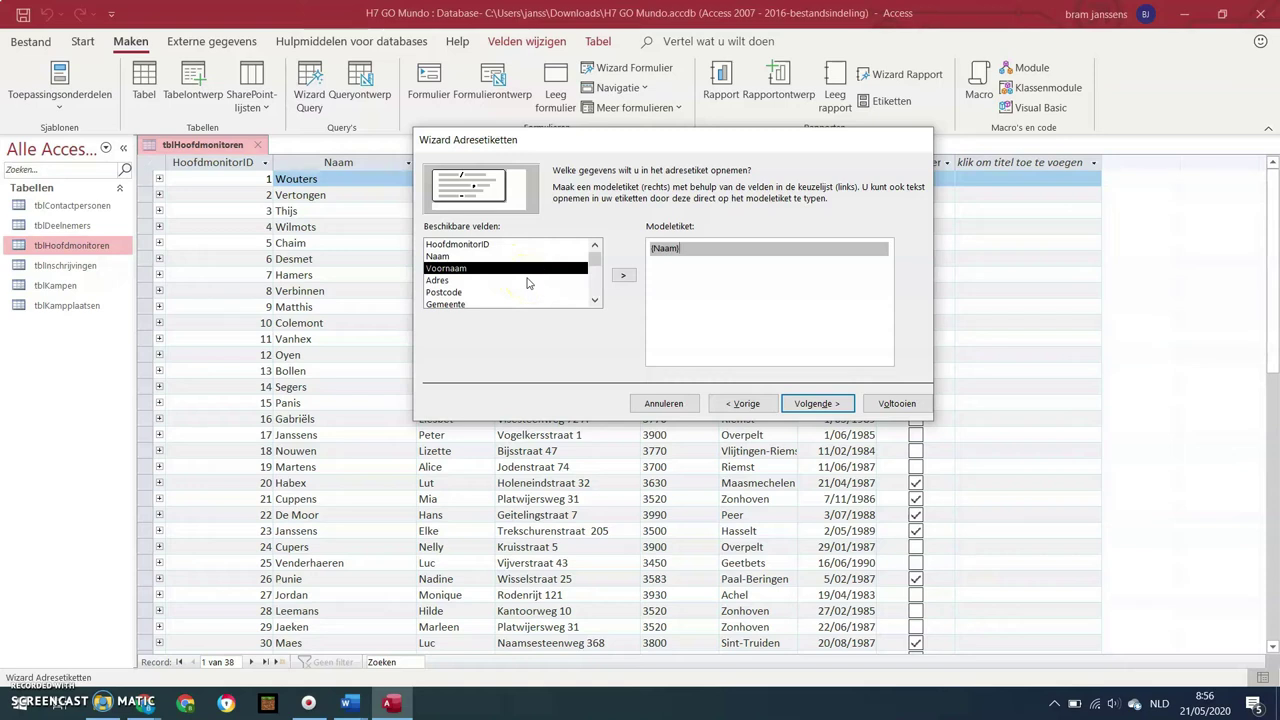
click(514, 272)
click(641, 262)
click(716, 248)
click(482, 268)
click(622, 278)
click(718, 245)
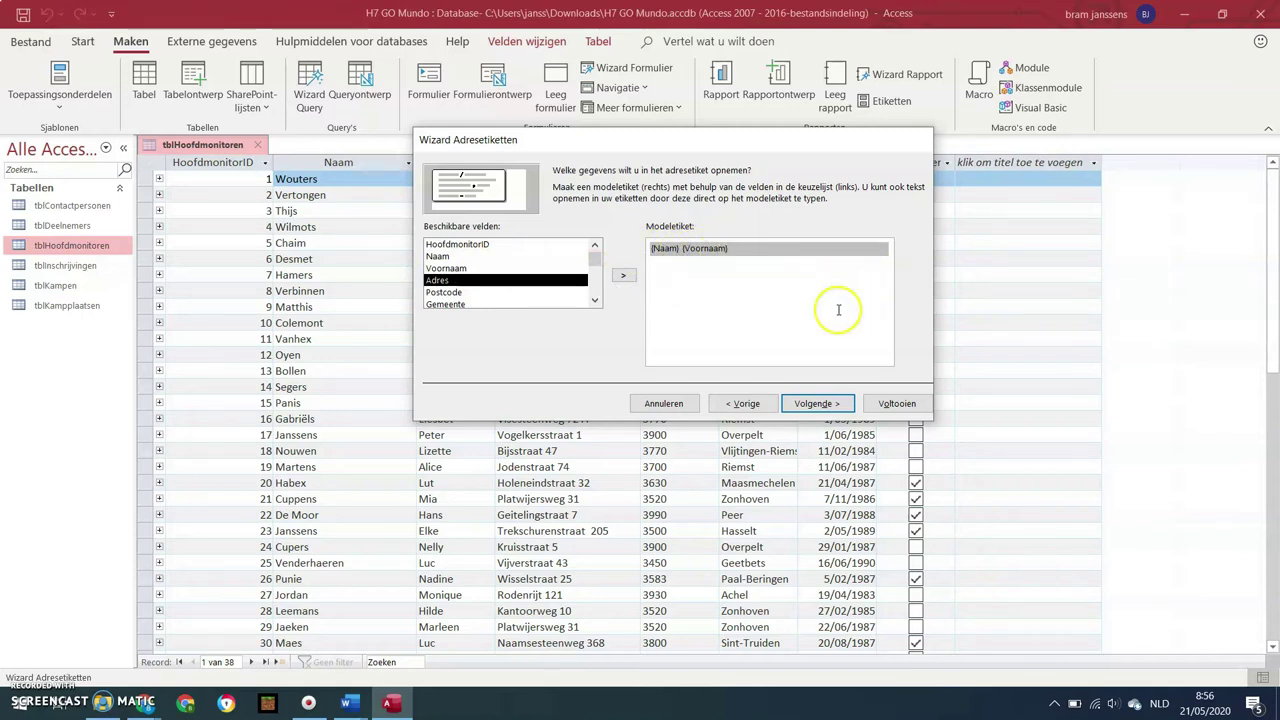
- Add the Adres field on the second line of the model label
key(Return)
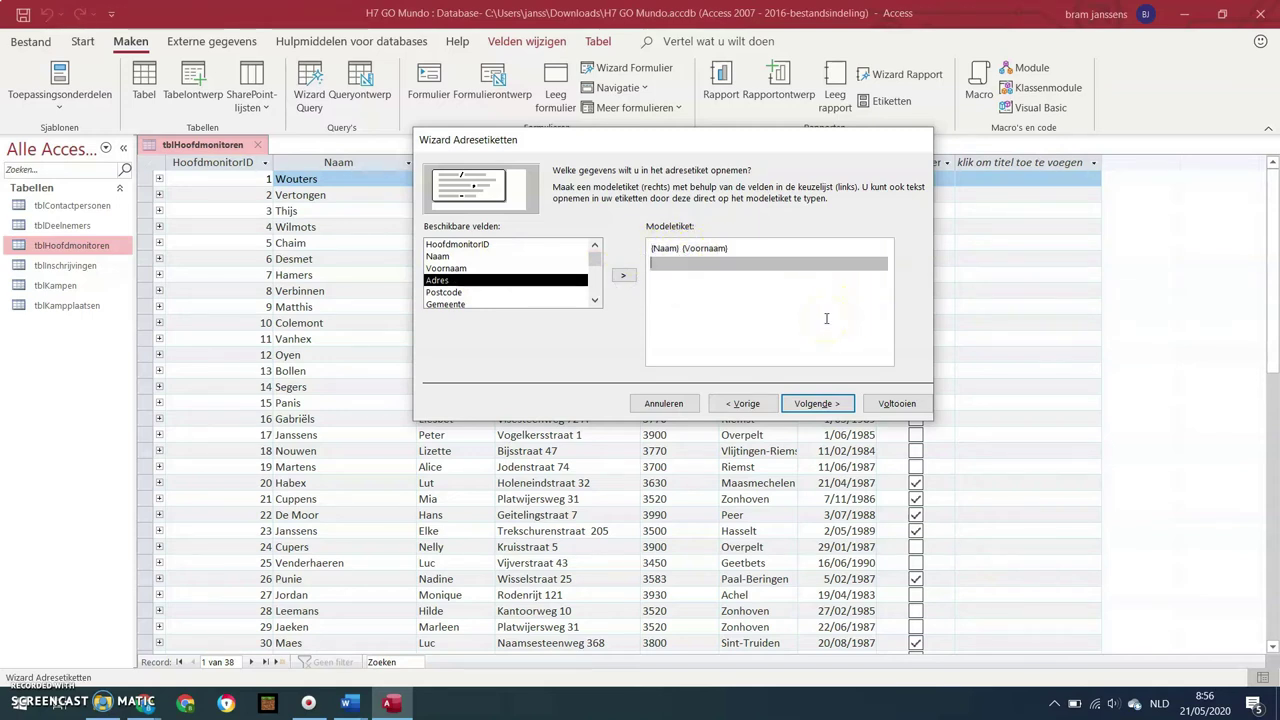
click(513, 280)
click(623, 275)
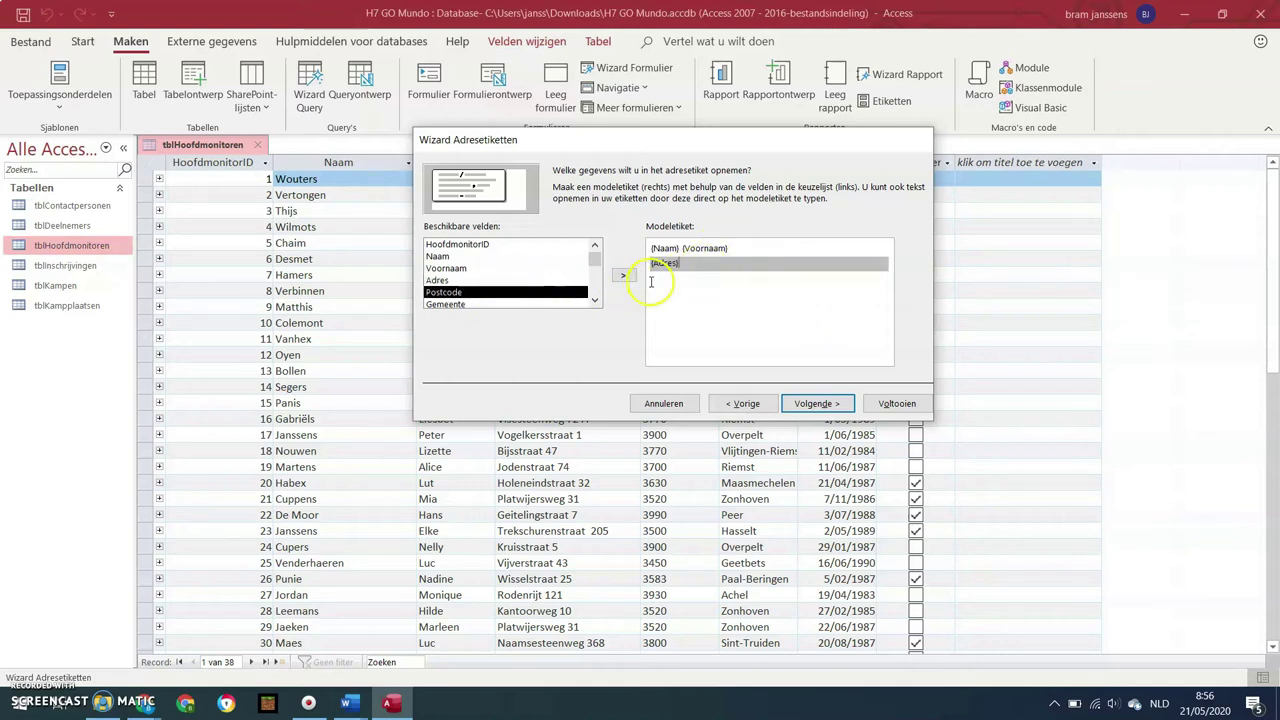
- Add the Postcode and Gemeente fields on the model label's third line, separated by a space, and accept the layout
key(Return)
click(555, 291)
click(623, 275)
click(529, 290)
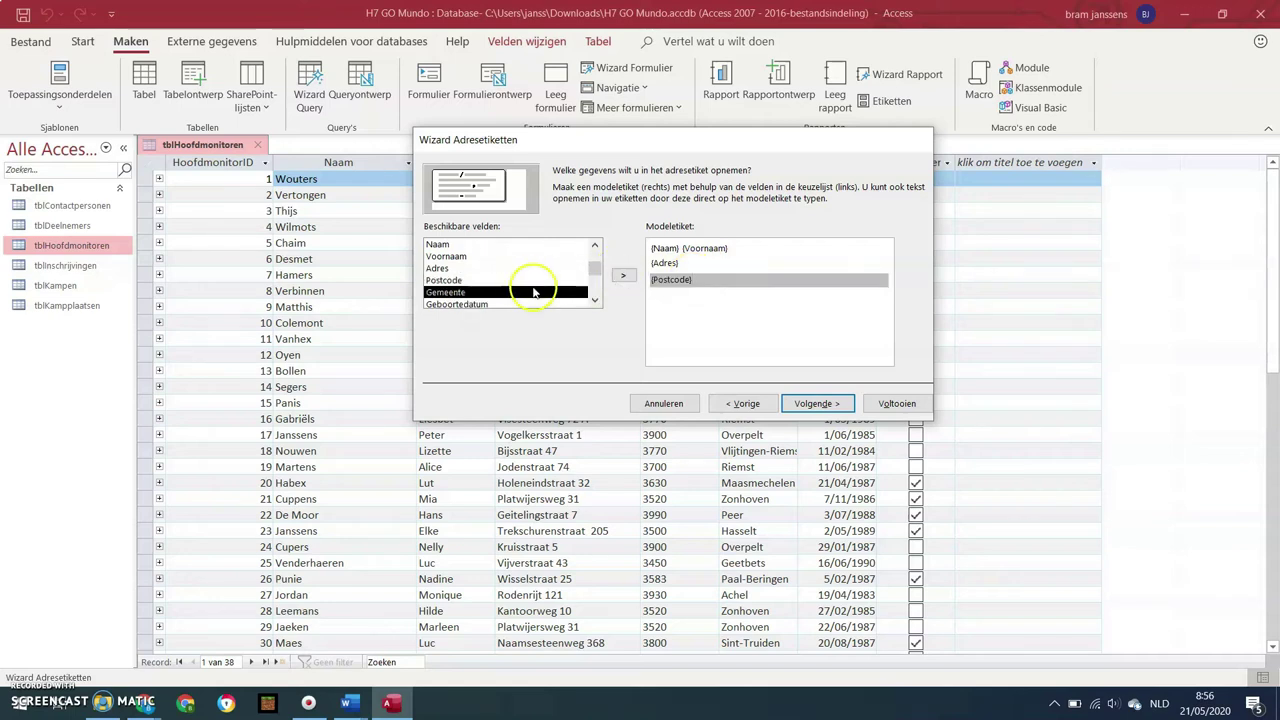
click(626, 276)
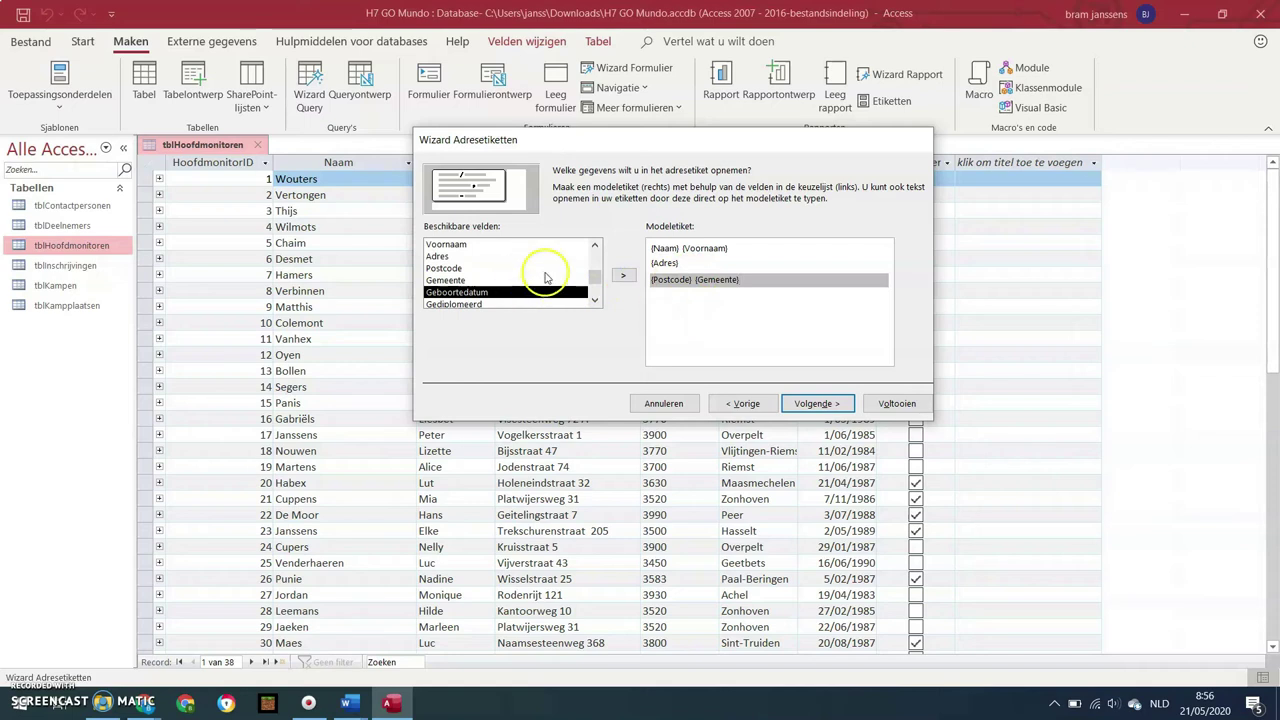
scroll(520, 282, down, 1)
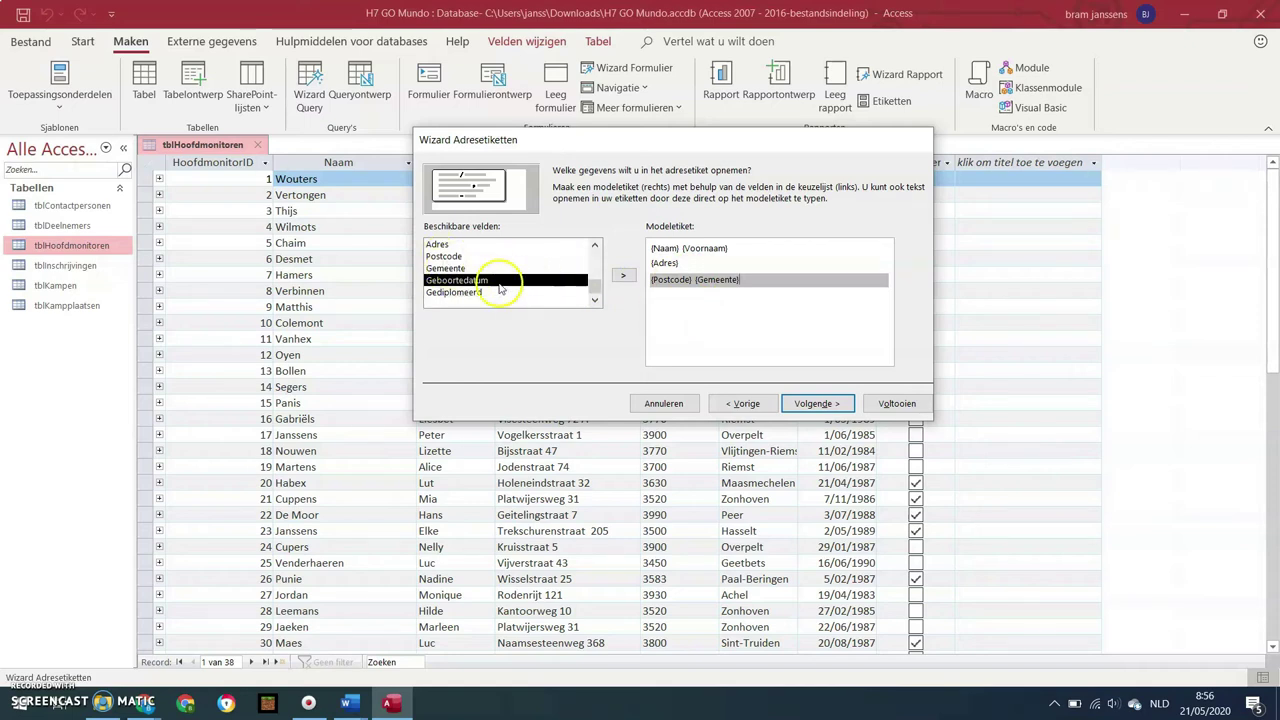
scroll(500, 285, up, 1)
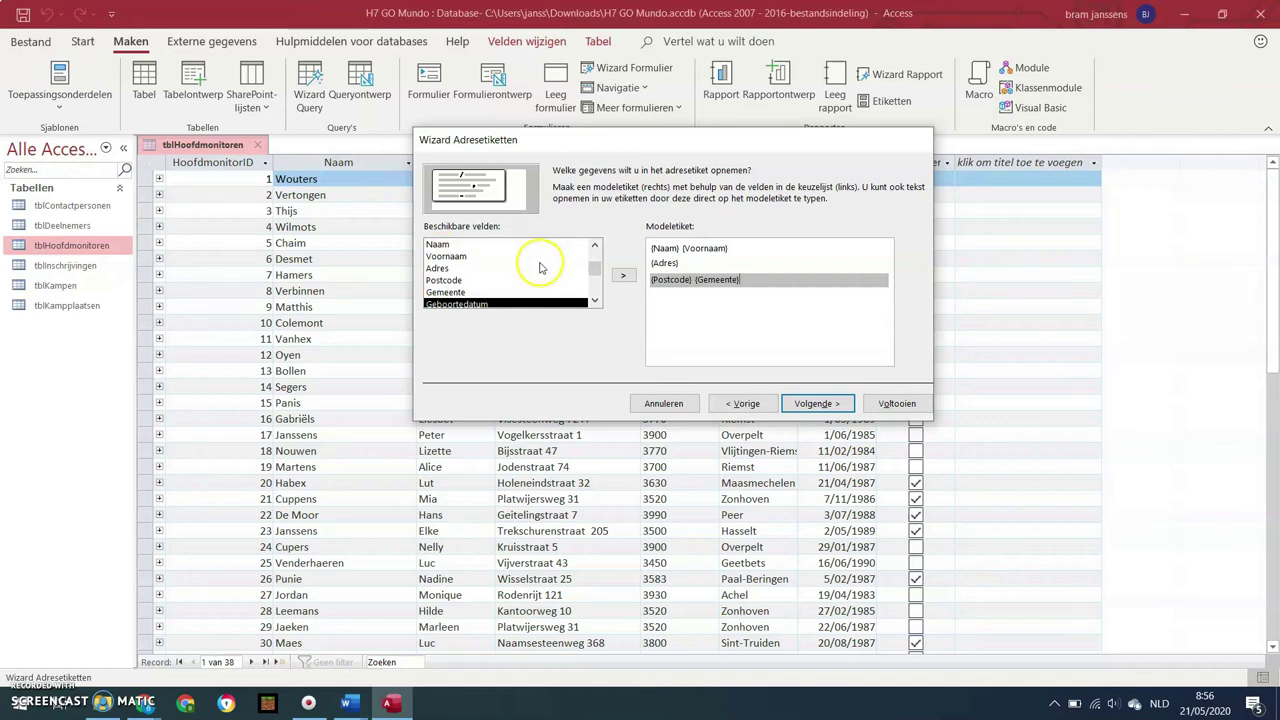
click(835, 409)
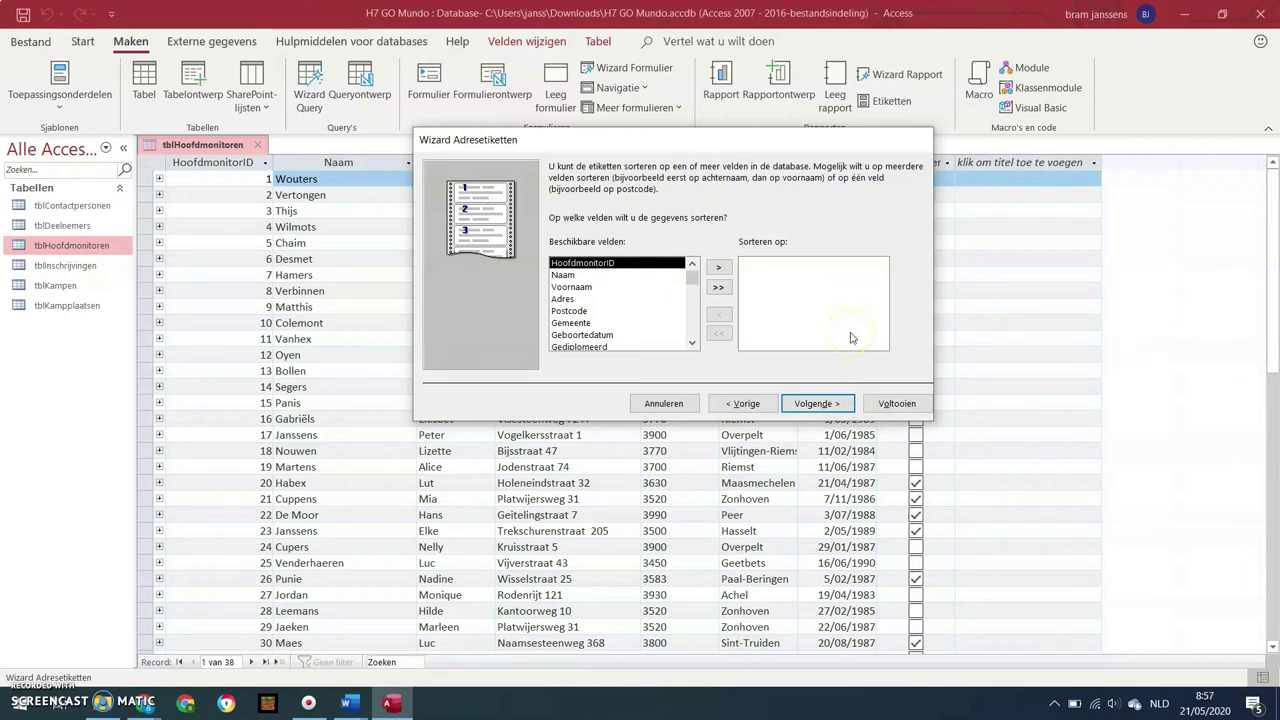
- Sort the address labels by the Naam field
click(566, 276)
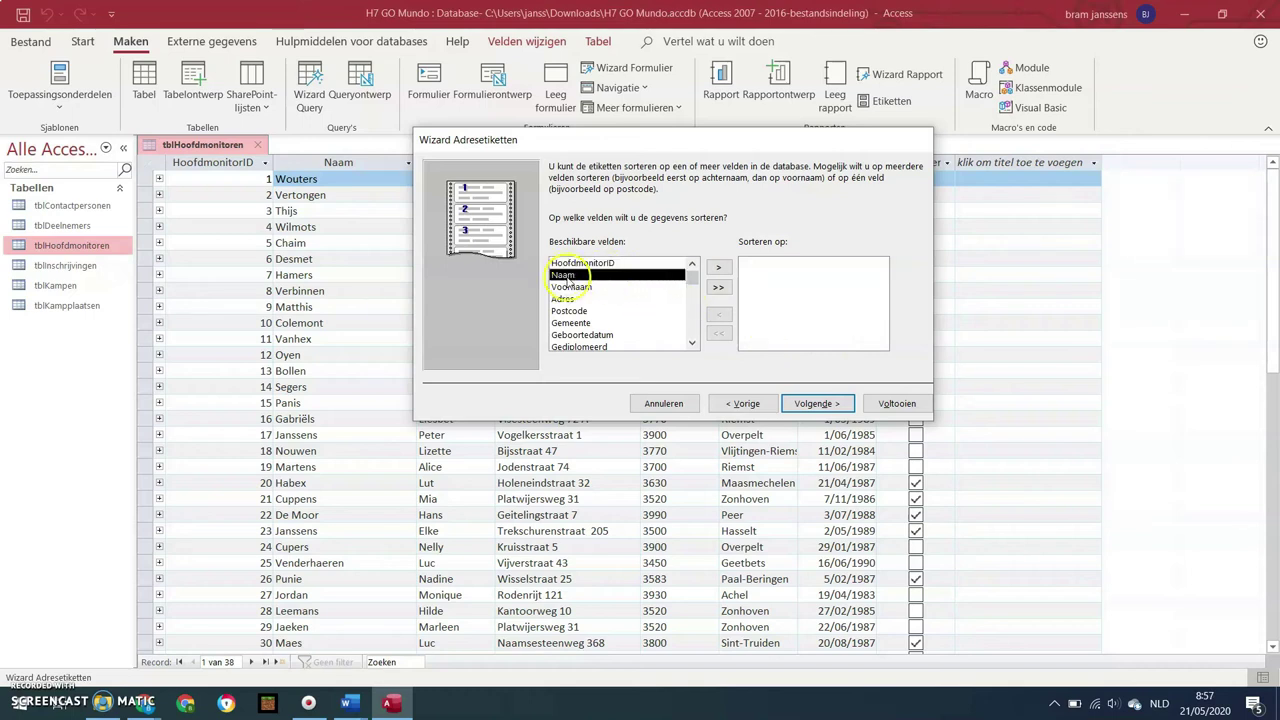
click(822, 403)
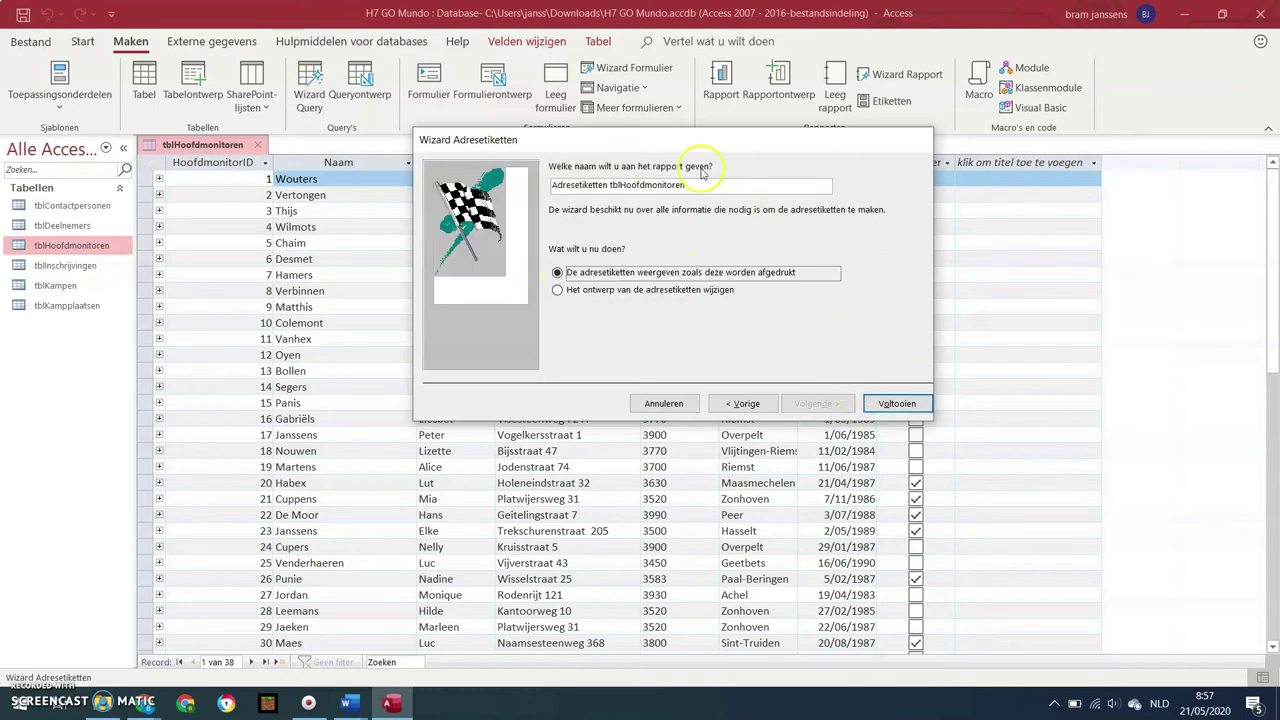
- Name the label report frmHoofdmonitoren and finish the wizard, showing the labels as they will be printed
drag(712, 186, 470, 178)
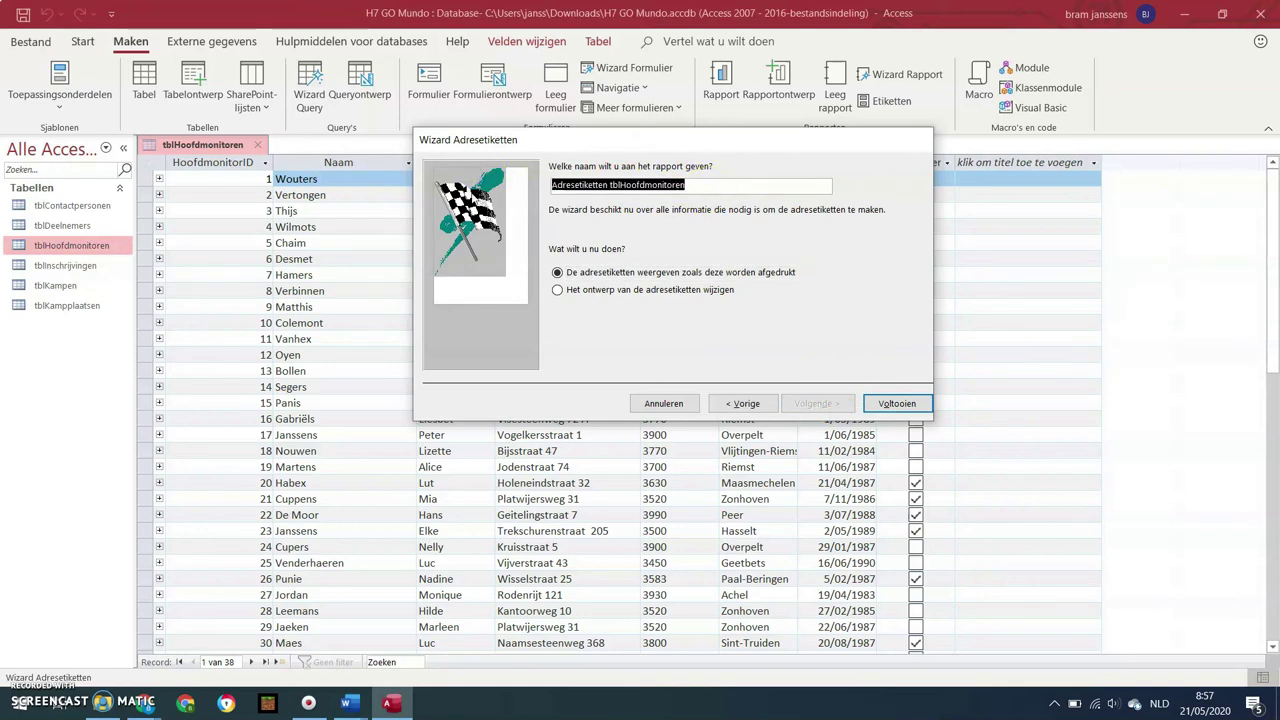
key(Caps_Lock)
text(FR)
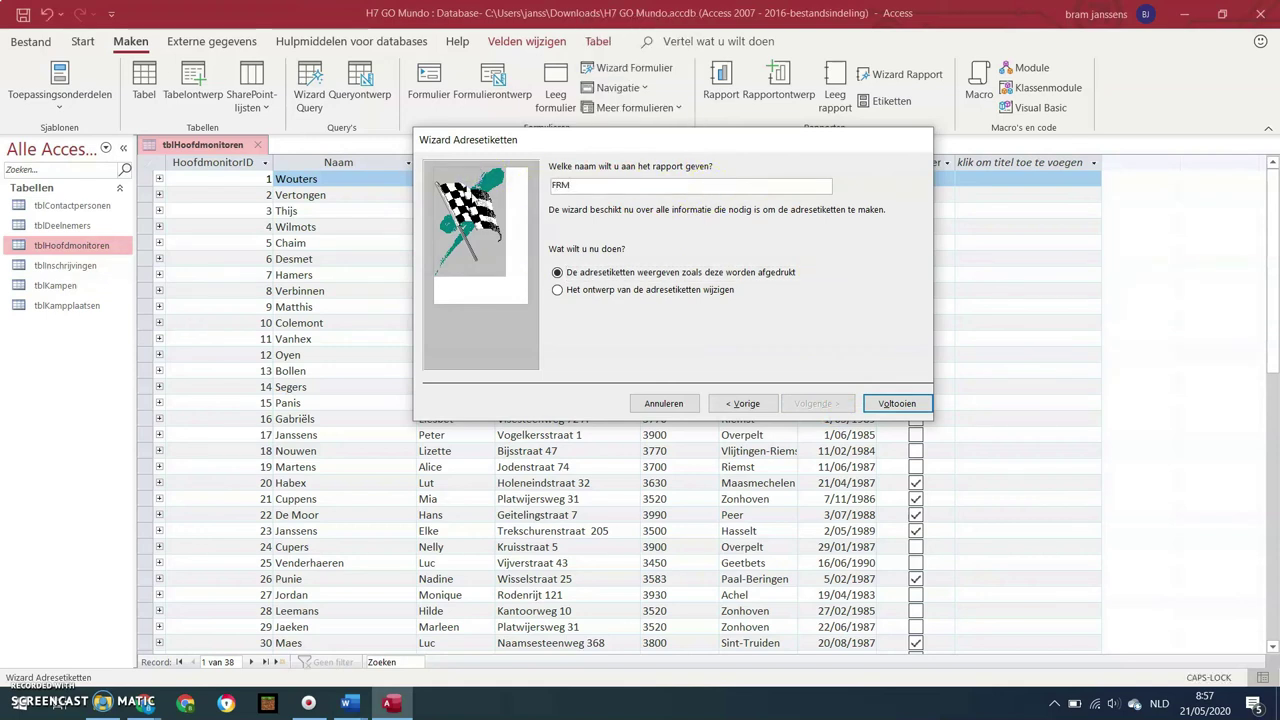
key(BackSpace)
key(BackSpace)
key(Caps_Lock)
text(frm)
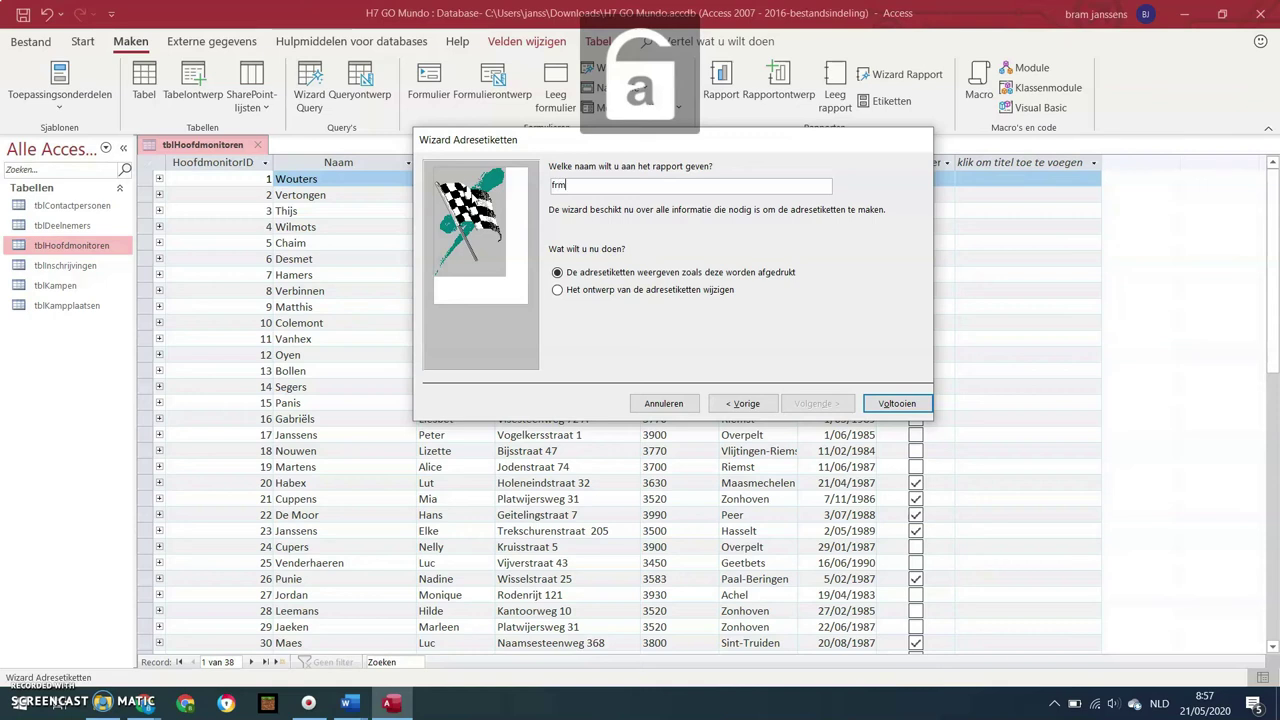
key(Caps_Lock)
text(H)
key(Caps_Lock)
text(oofdmonitoren)
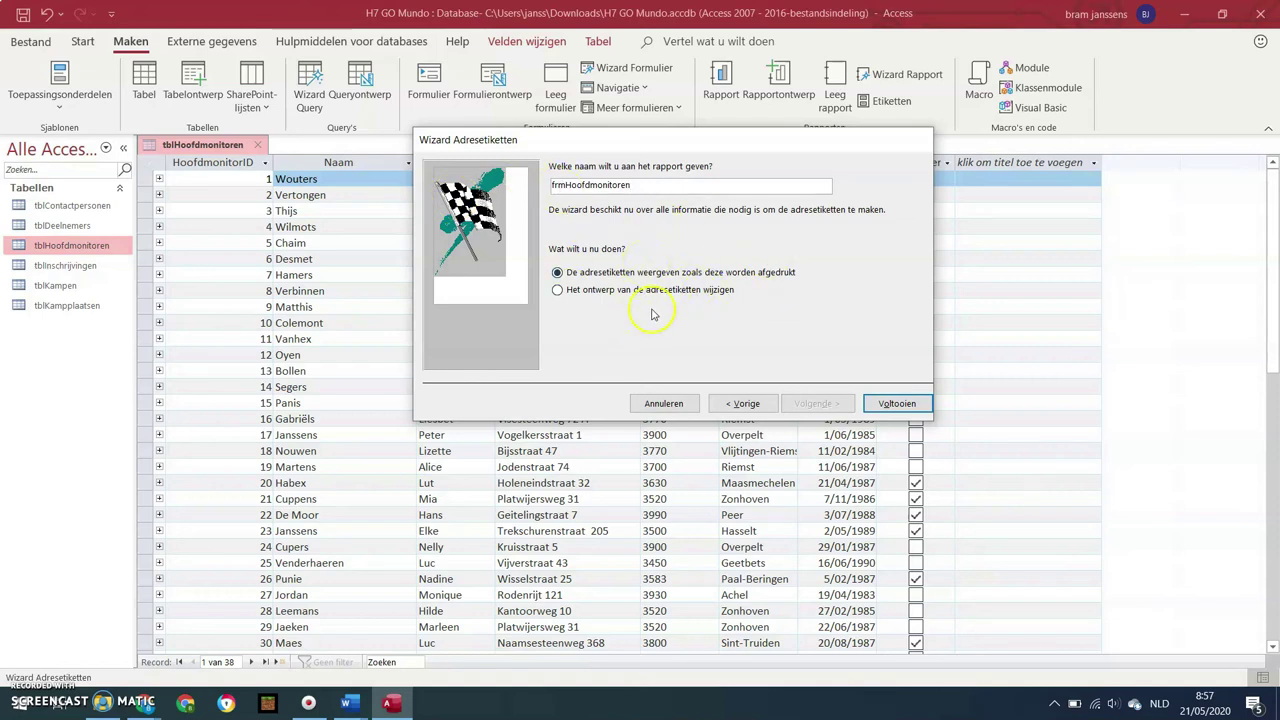
click(885, 410)
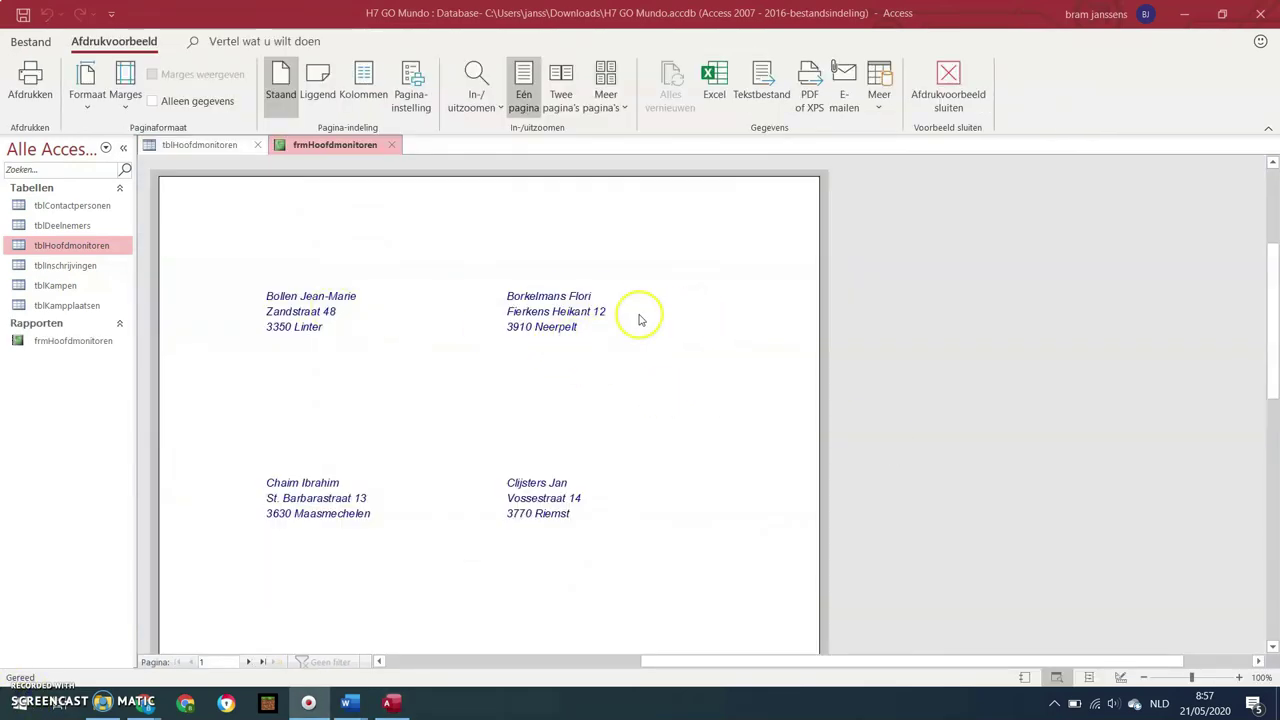
scroll(556, 318, down, 2)
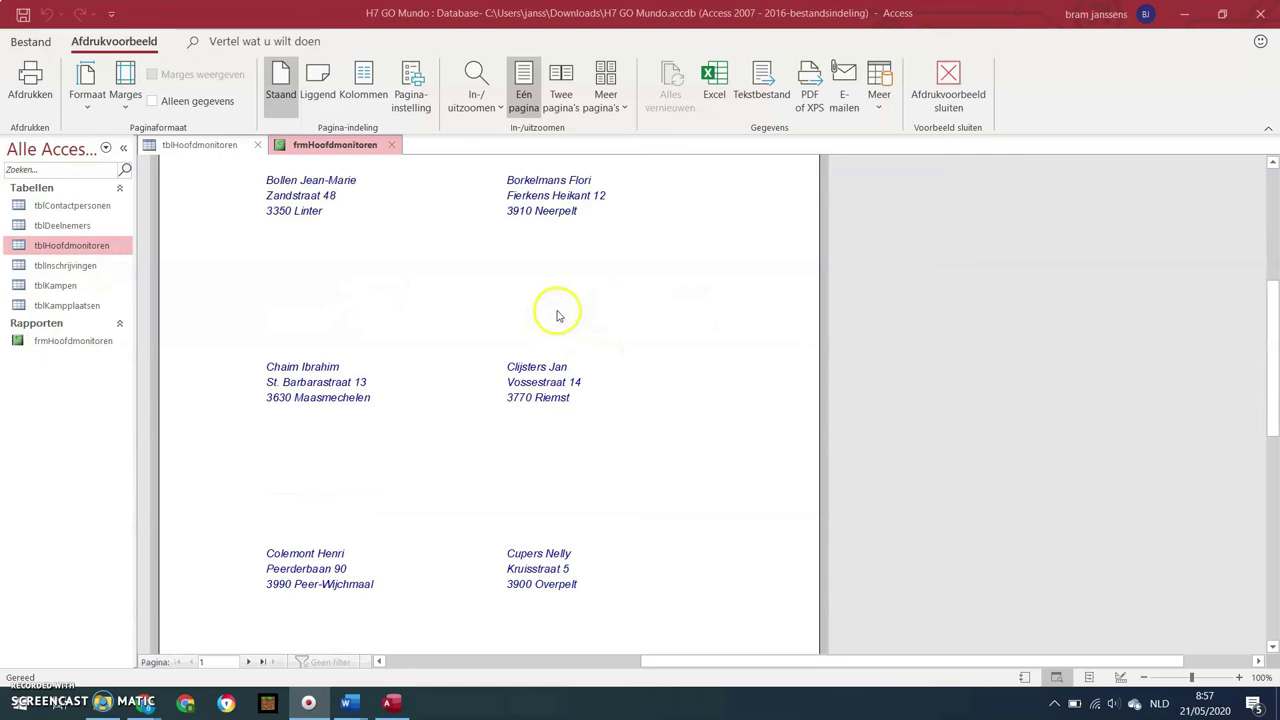
scroll(556, 318, up, 2)
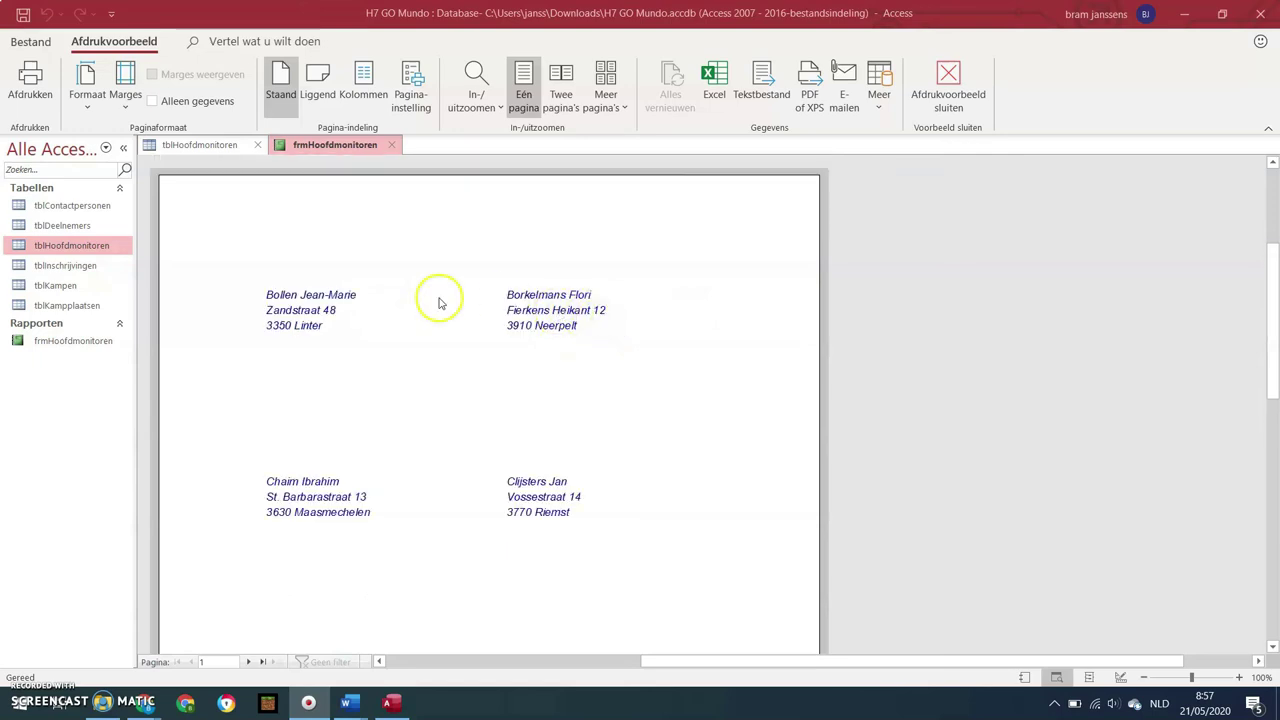